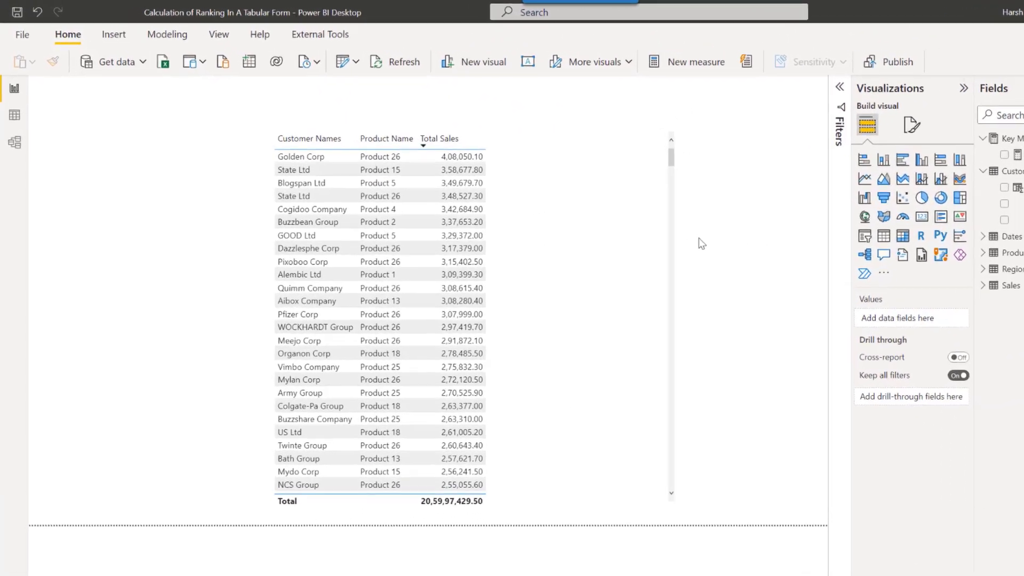
- Start a Ranking measure: RANKX over CROSSJOIN of ALL Customer Names, Product Name and Index
left_click(607, 55)
type("Ran")
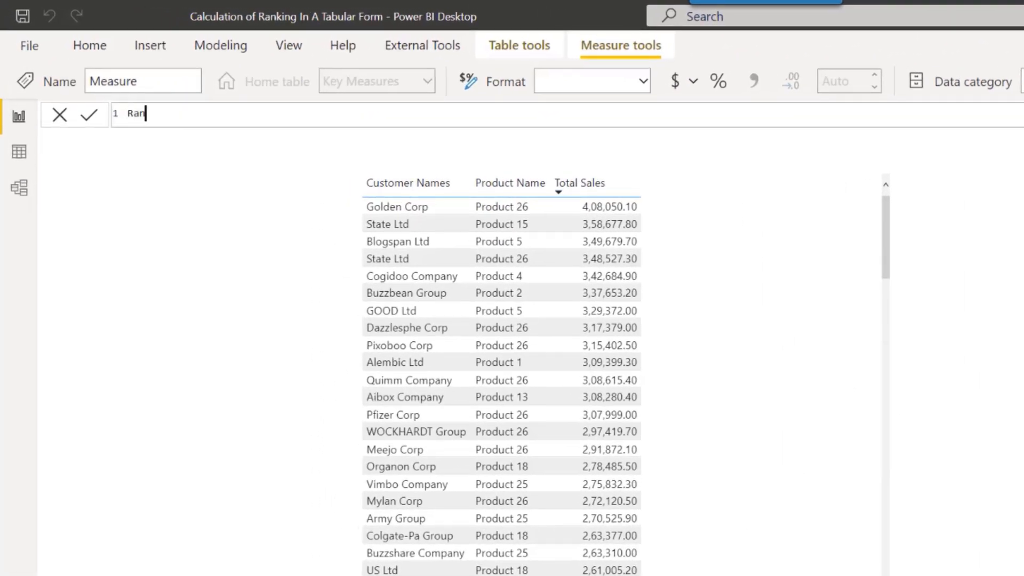
type("king =")
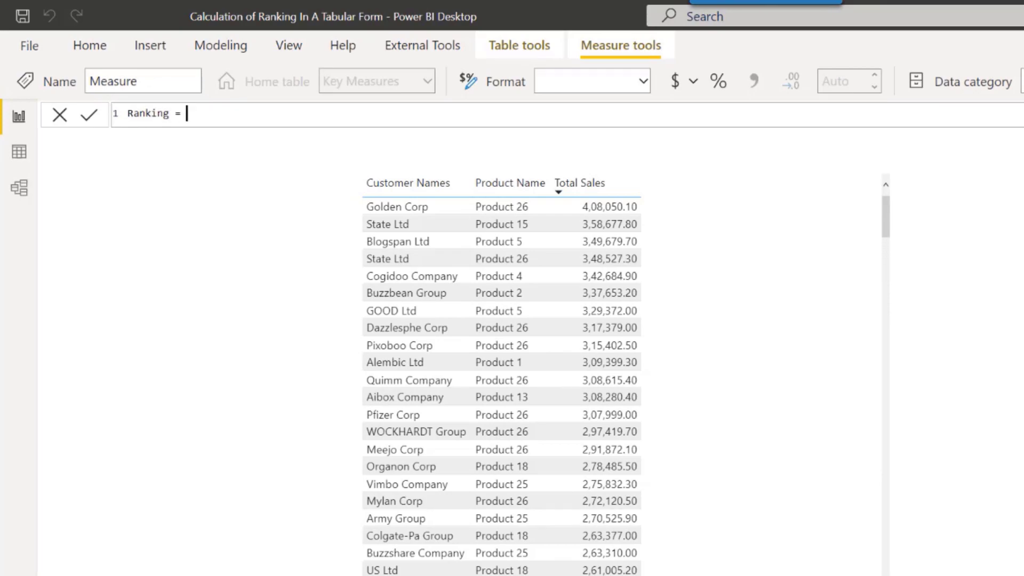
key("shift+Return")
type("RA")
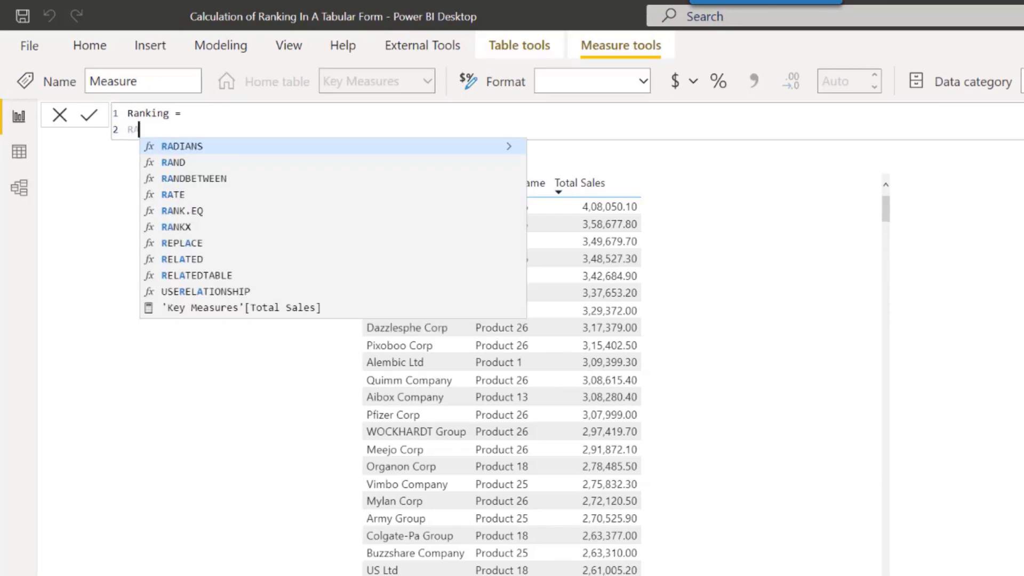
type("NKX(")
key("shift+Return")
type("cr")
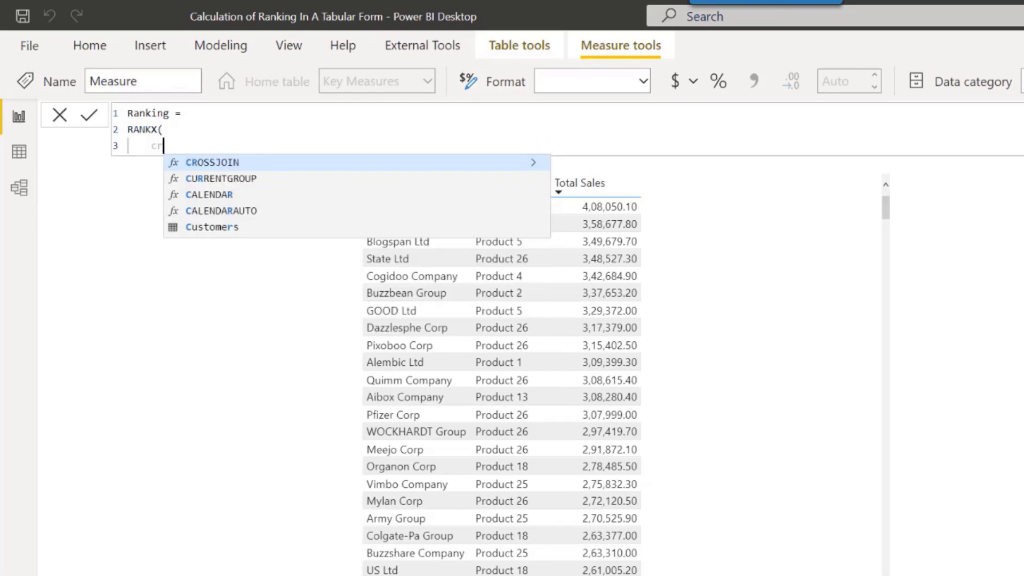
type("os")
key("Tab")
key("shift+Return")
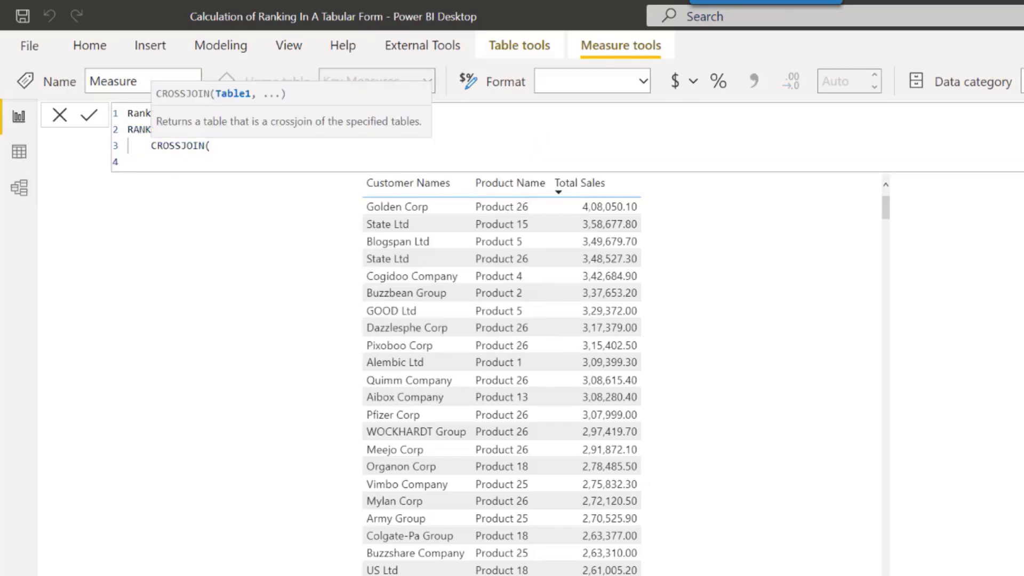
key("Tab")
type("All")
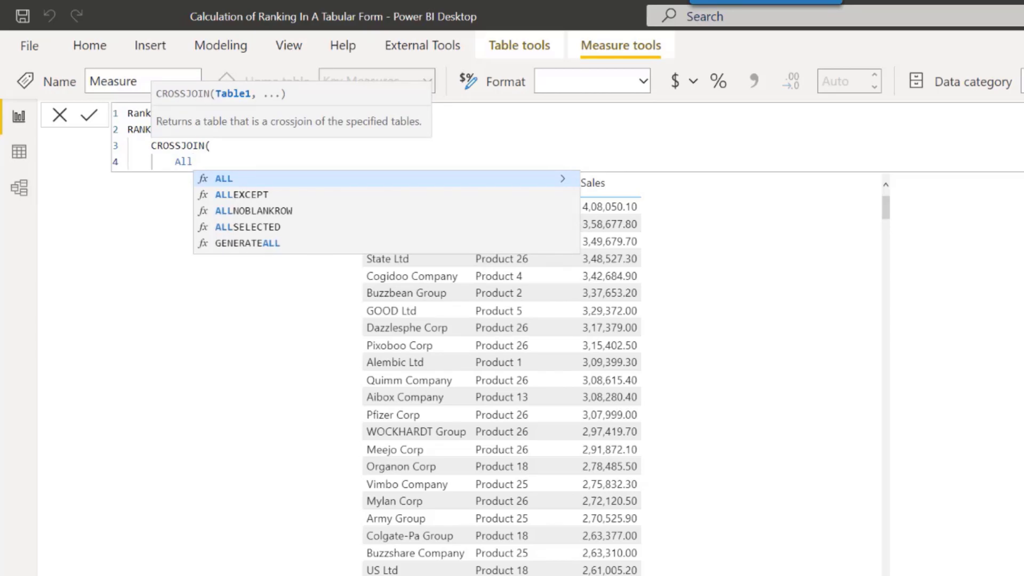
type("(")
key("Down")
key("Down")
key("Down")
key("Down")
key("Tab")
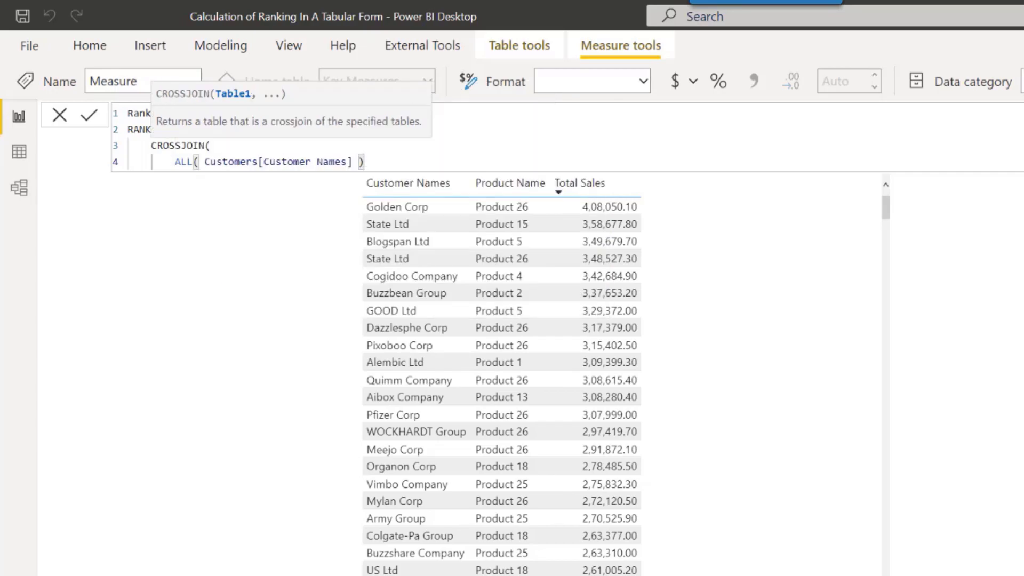
type(",")
key("Return")
type("All(")
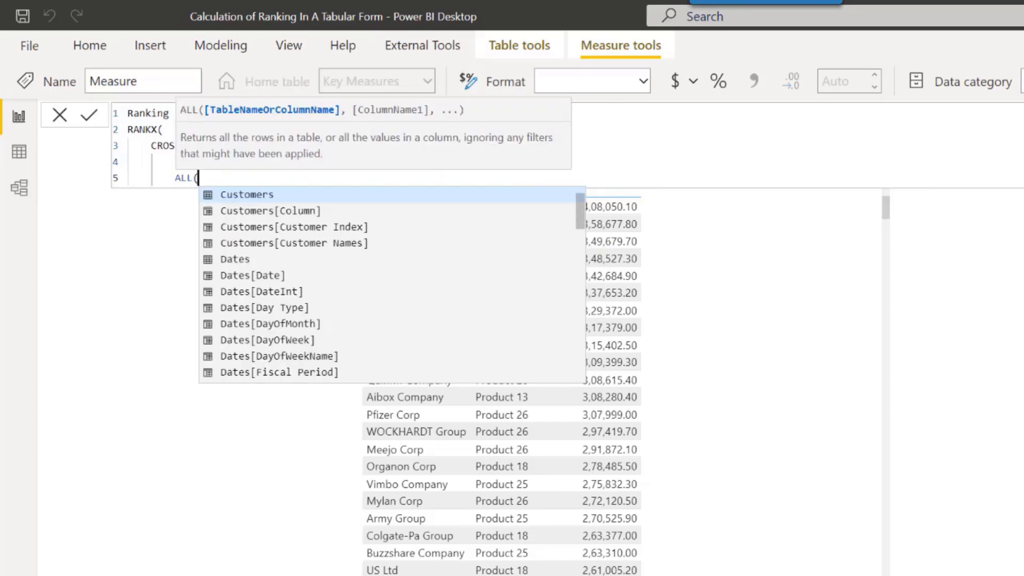
type(" Products[Product Name] ) ,")
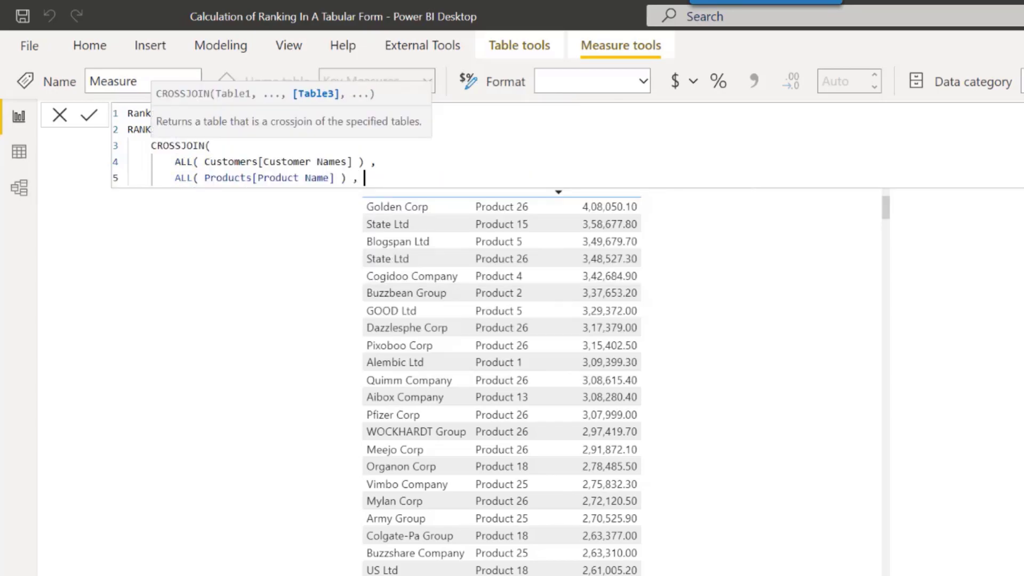
key("Return")
type("All(")
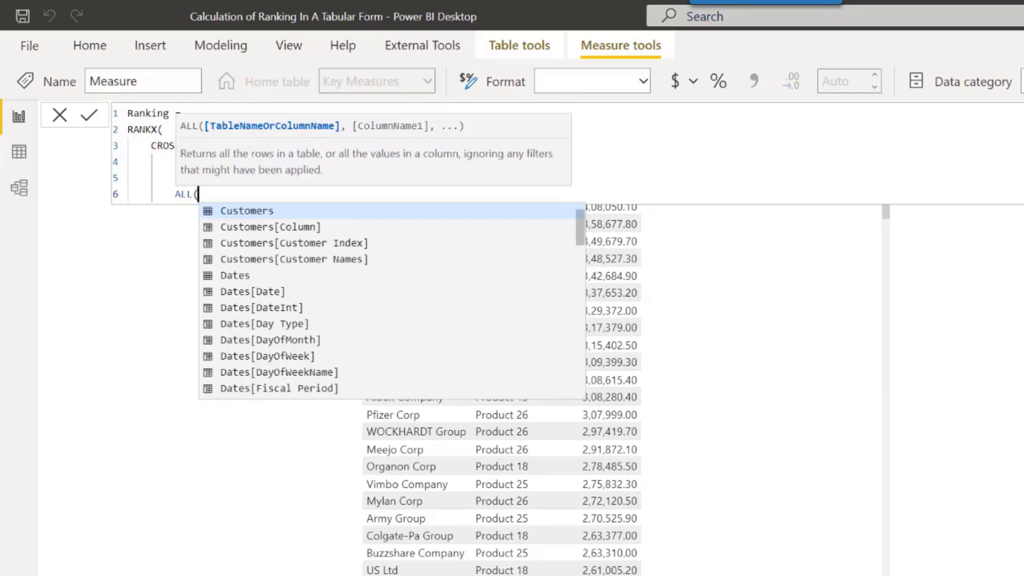
type(" Products[Index] ) ) ,")
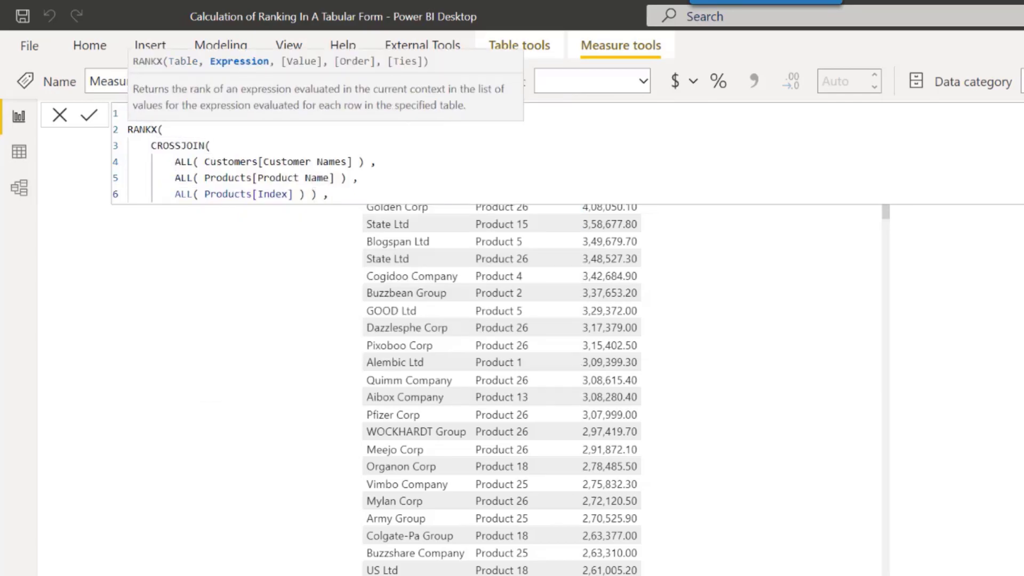
- Rank by [Total Sales] in DESC order and commit the Ranking measure
key("Return")
key("BackSpace")
type("[t")
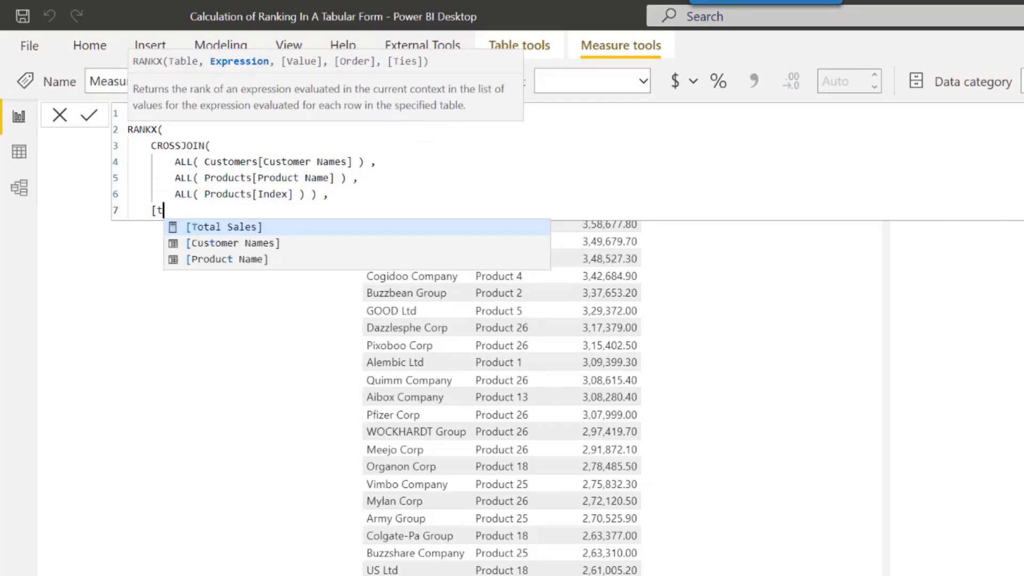
type("ota")
key("Tab")
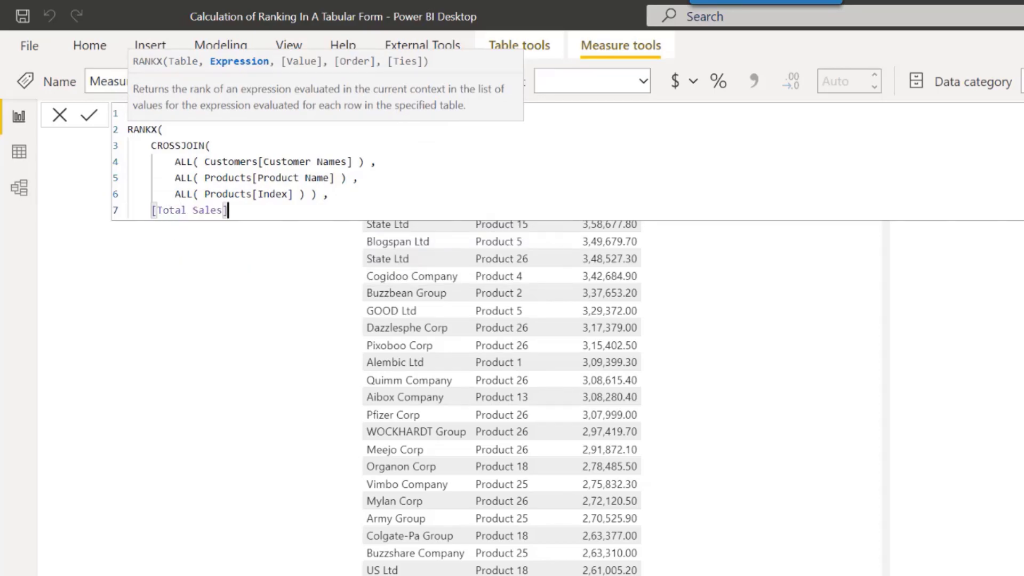
type(", ,")
key("Return")
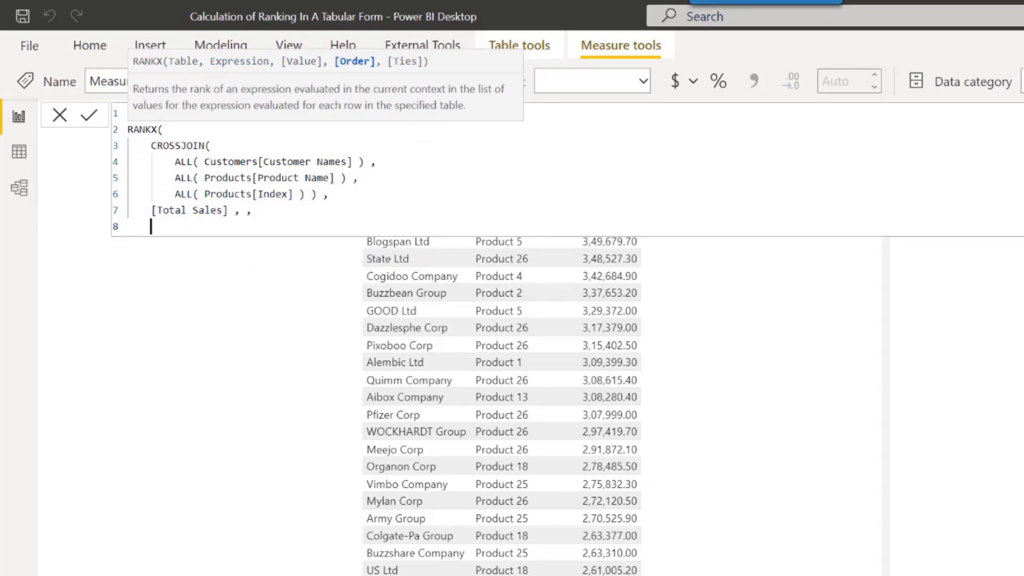
type("des")
key("Tab")
type(")")
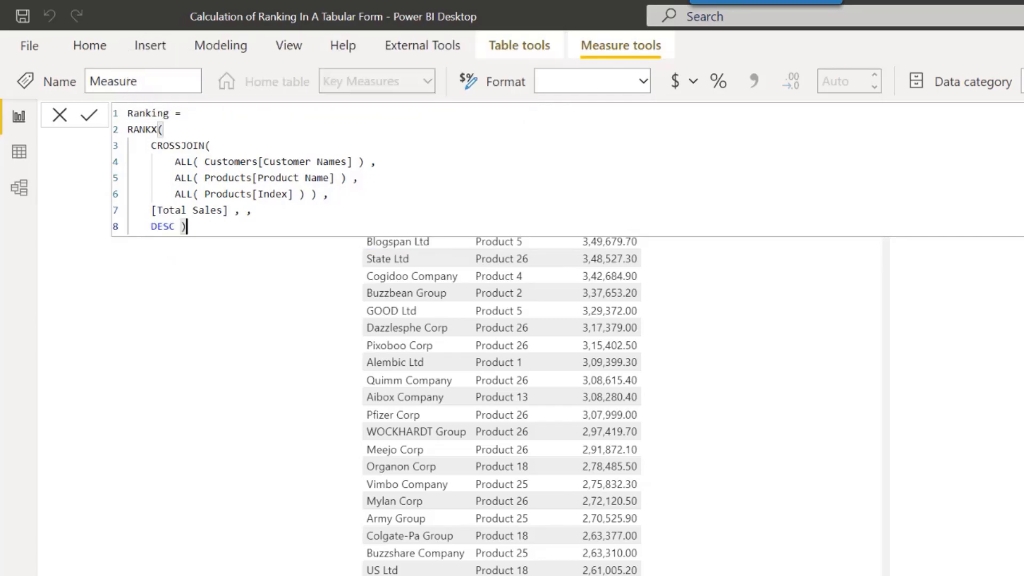
key("Return")
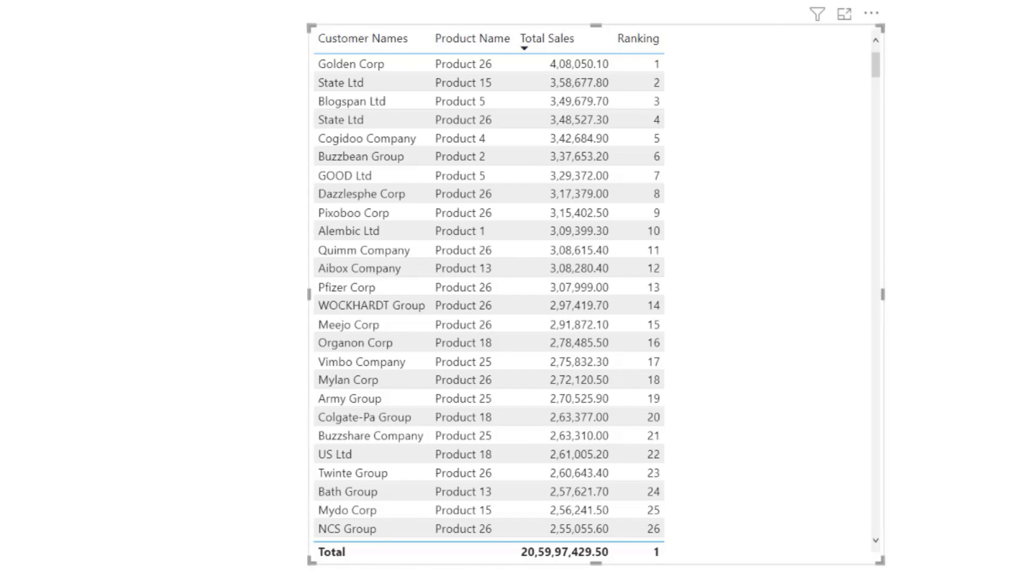
- Sort the table by the Ranking column, bringing the 3623-ranked blank-sales rows to view
left_click(627, 58)
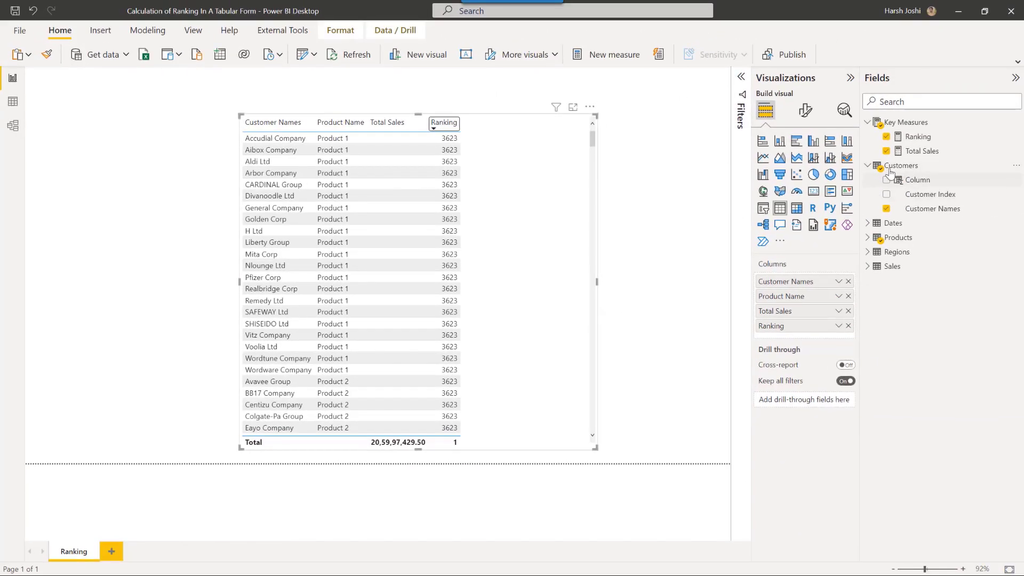
- Wrap the Ranking formula in IF(ISBLANK([Total Sales]), BLANK(), …) and apply it
left_click(920, 139)
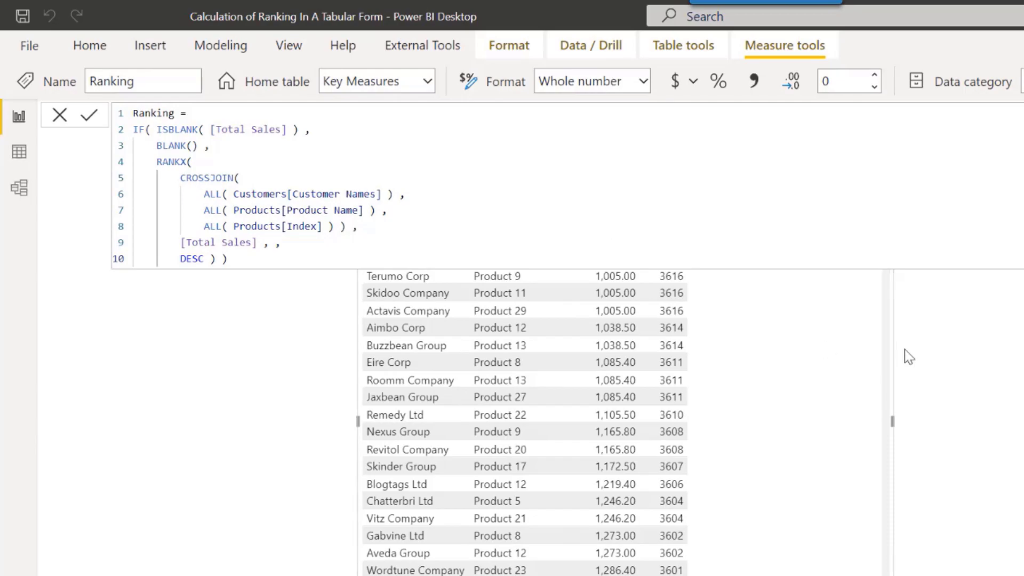
left_click(940, 351)
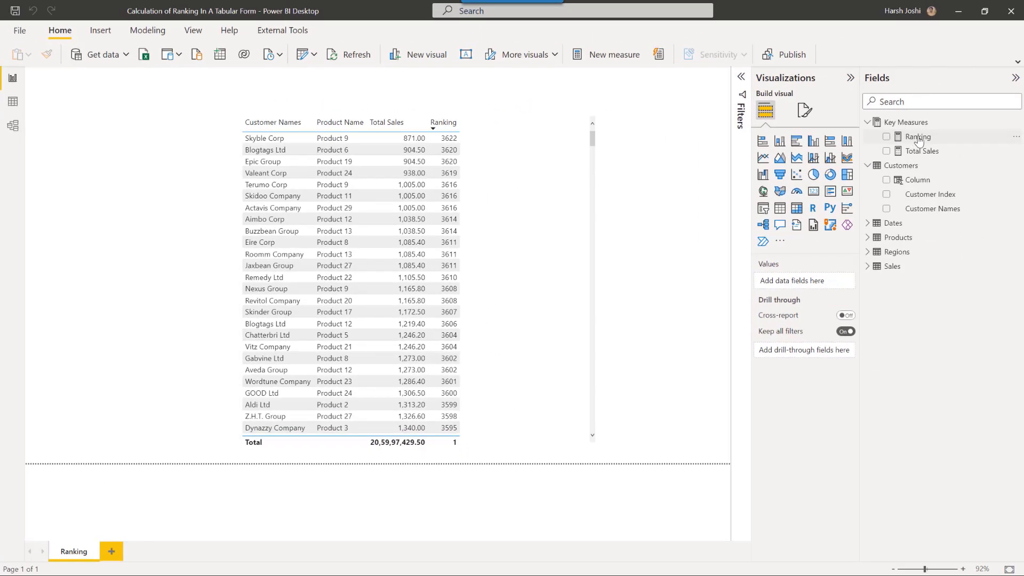
- Wrap the Ranking formula in IF(ISINSCOPE(Customers[Customer Names]), …) and apply it
left_click(918, 137)
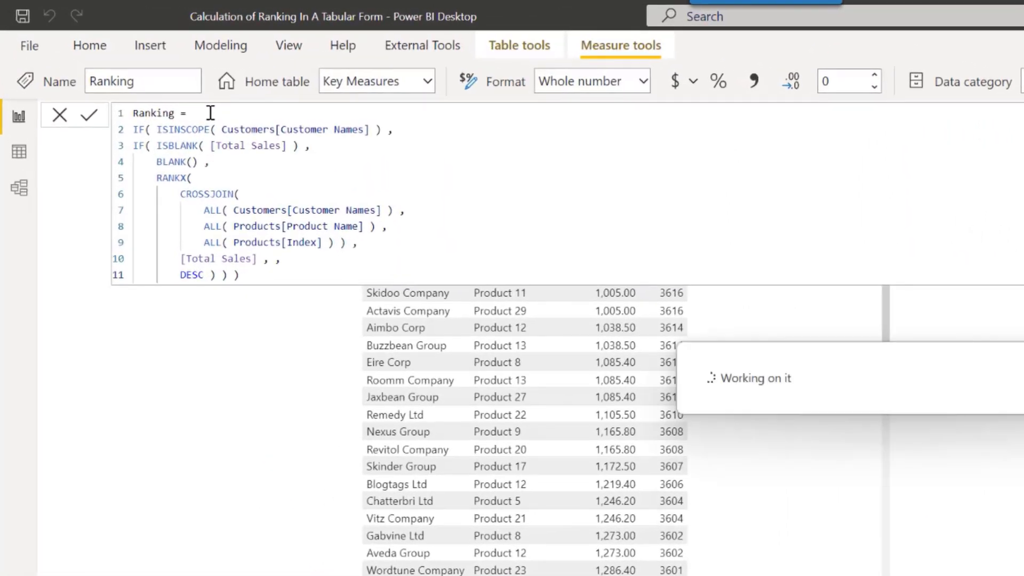
left_click(939, 353)
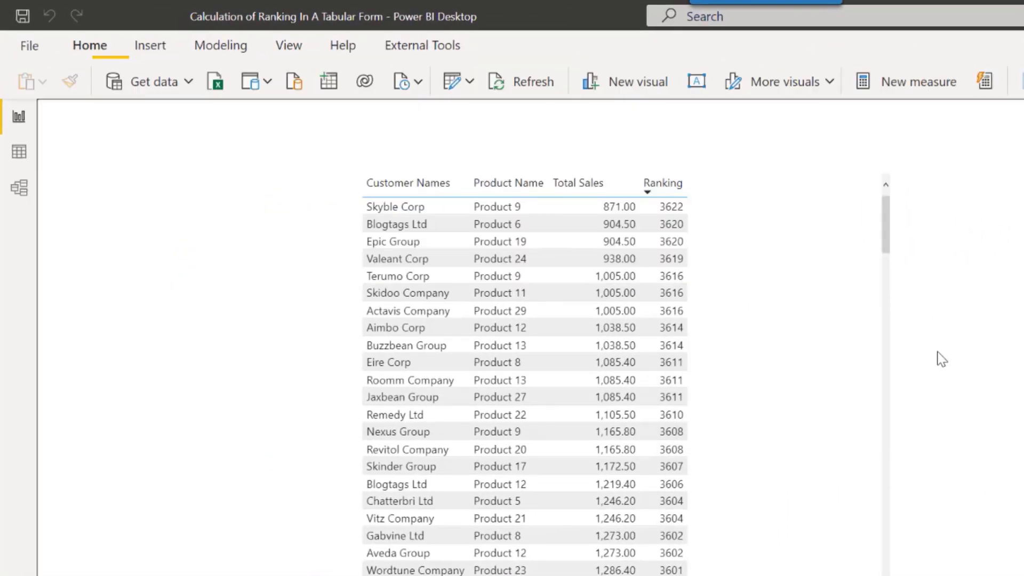